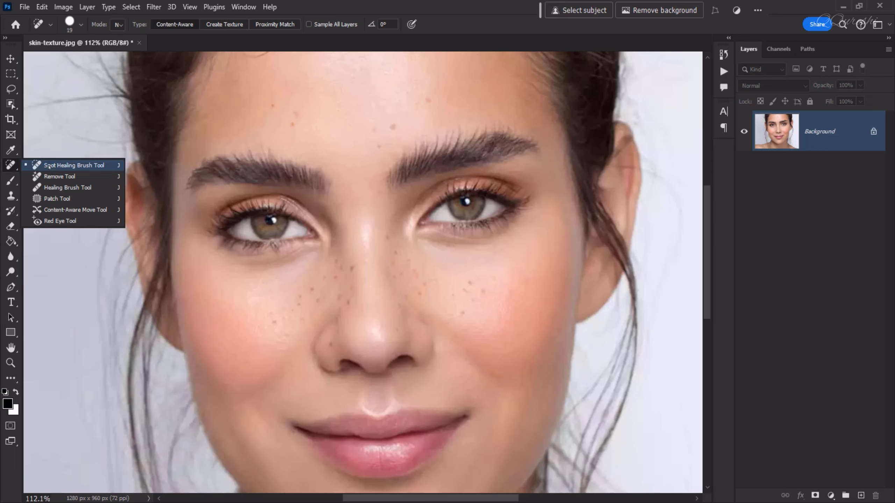
Remove the blemishes on the forehead with the Content-Aware Spot Healing Brush.
click(73, 165)
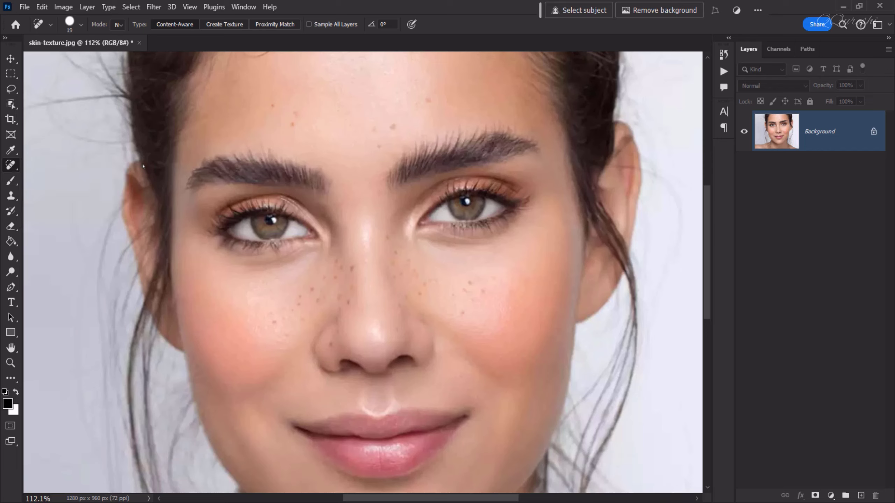
click(395, 128)
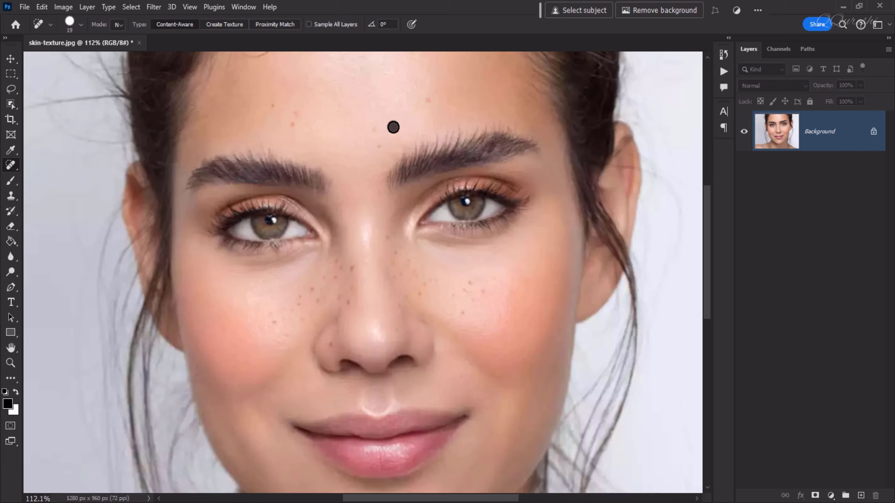
click(428, 101)
click(374, 129)
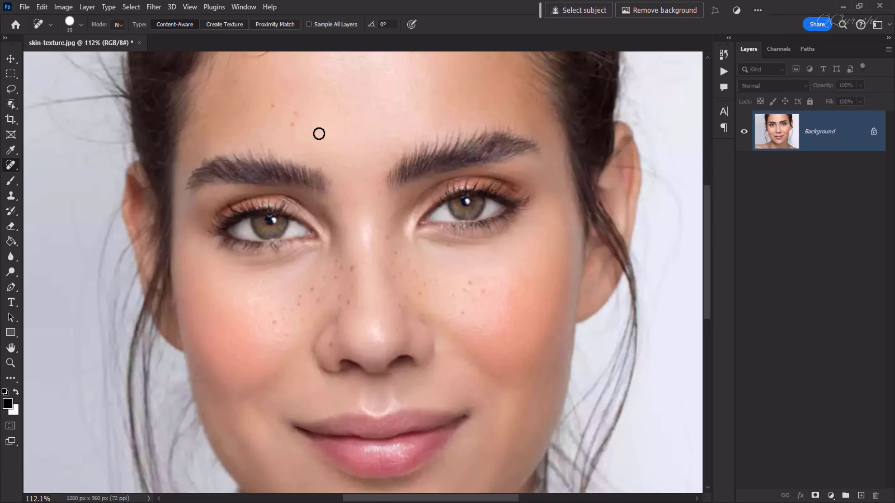
click(298, 113)
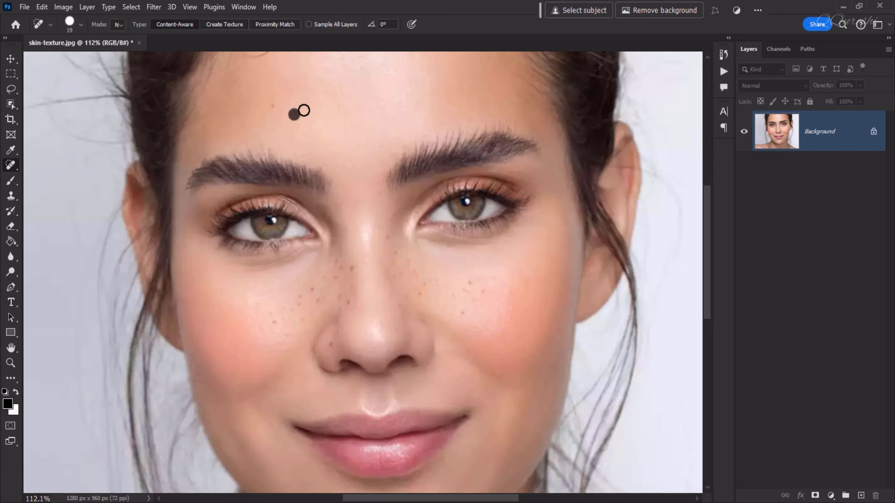
click(272, 106)
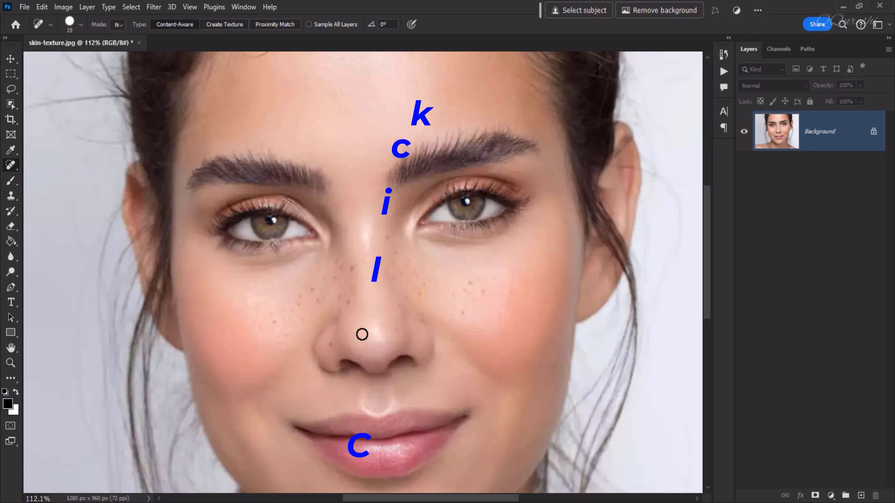
Duplicate the Background layer and name the copy "heal".
key(ctrl+0)
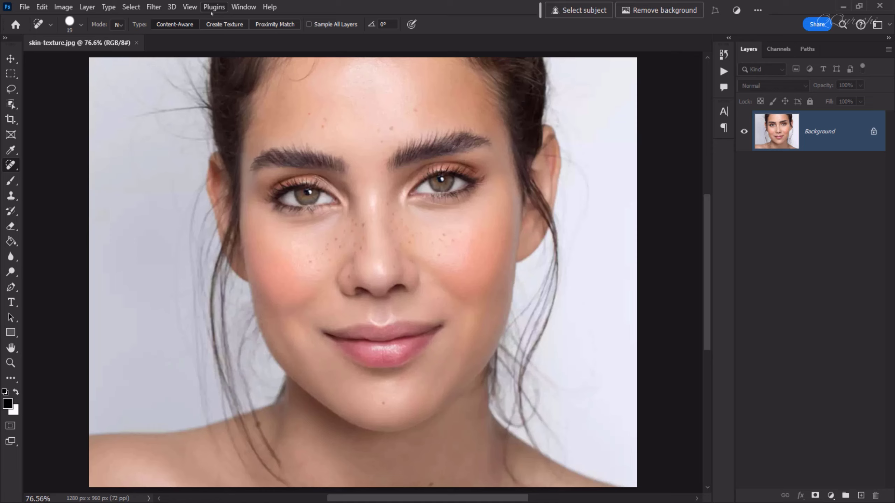
click(149, 9)
key(Escape)
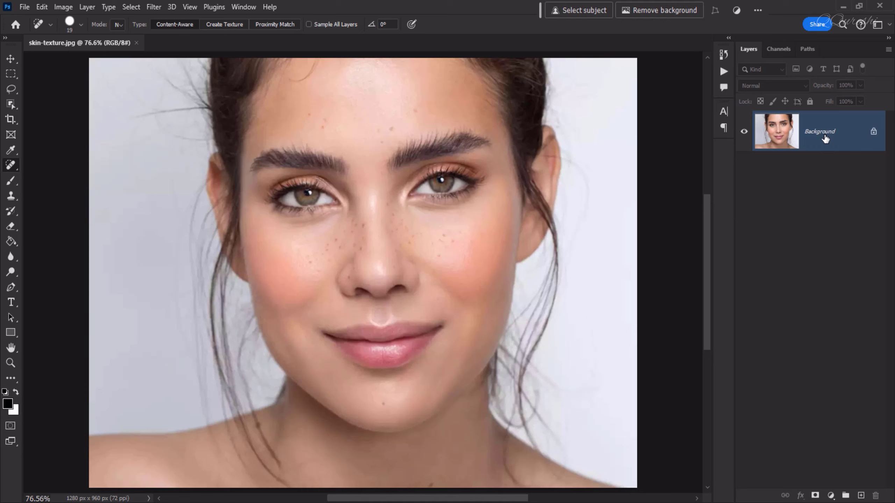
key(ctrl+j)
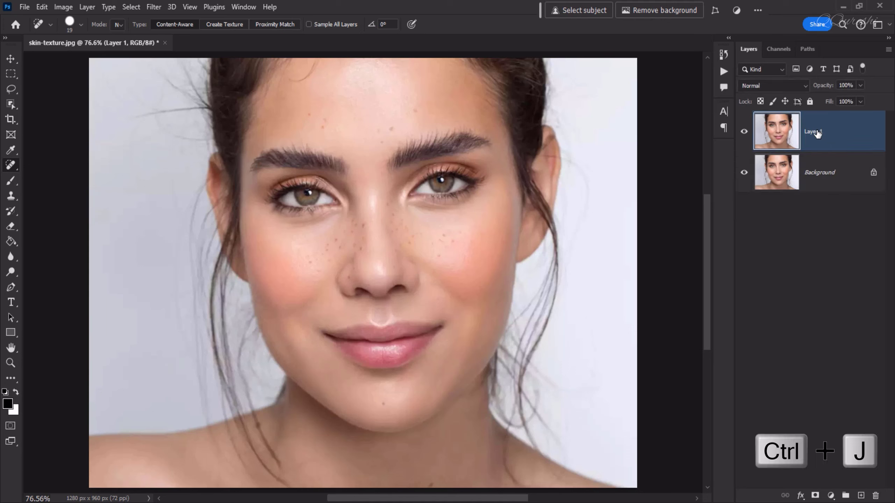
double_click(817, 132)
text(heal)
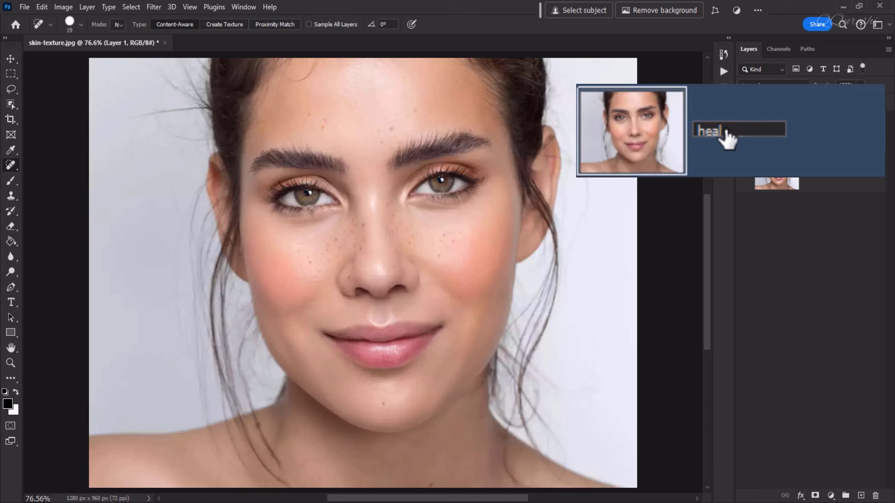
key(Return)
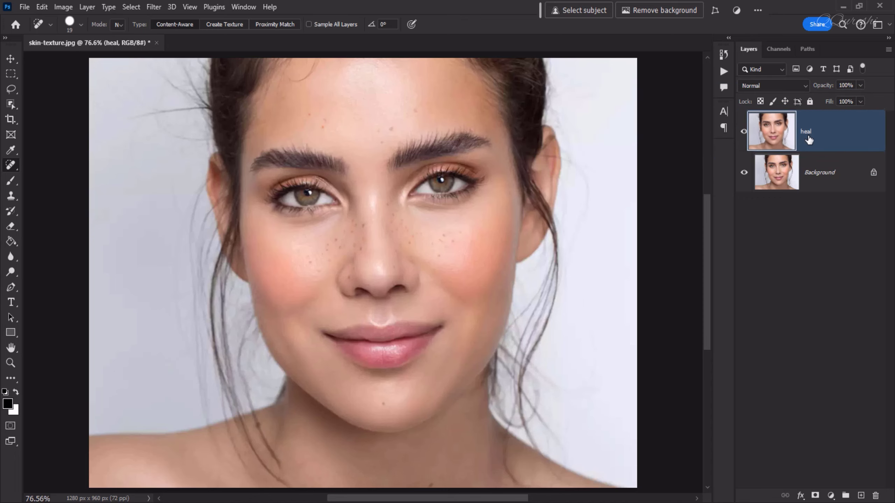
Apply the Retouch4me Heal filter to the heal layer with Sensitivity 100 and Make Mask enabled.
click(154, 6)
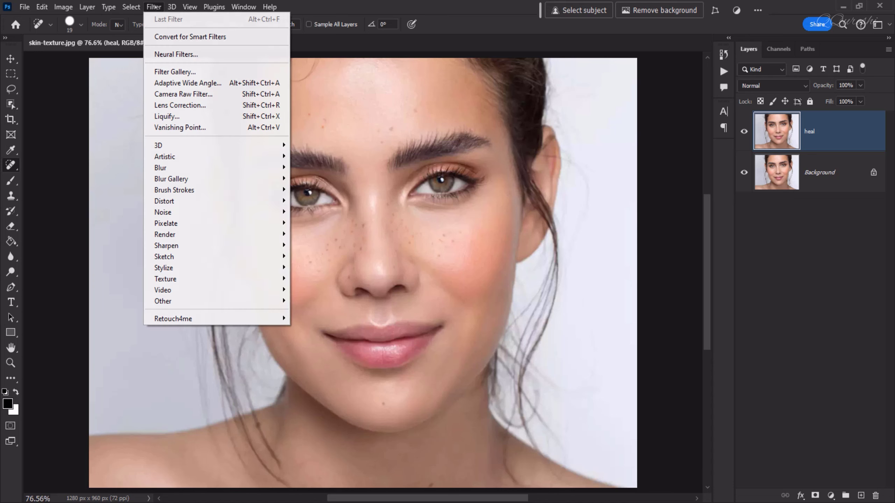
mouse_move(185, 320)
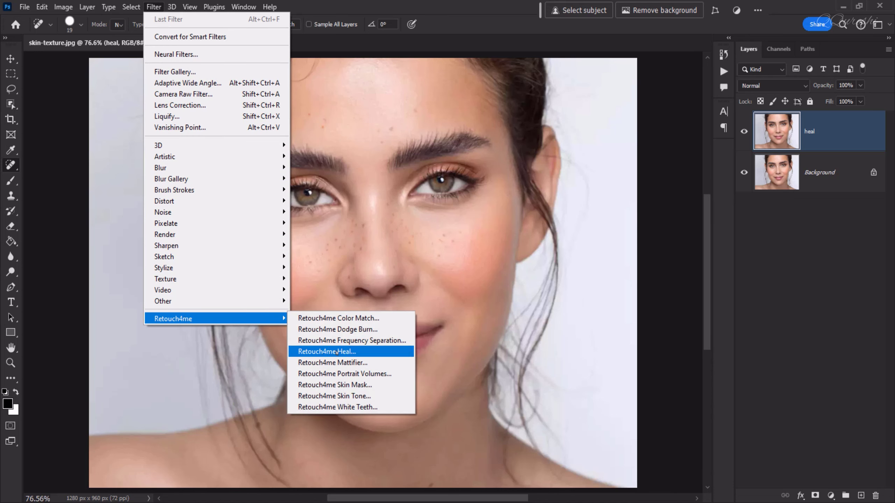
click(365, 353)
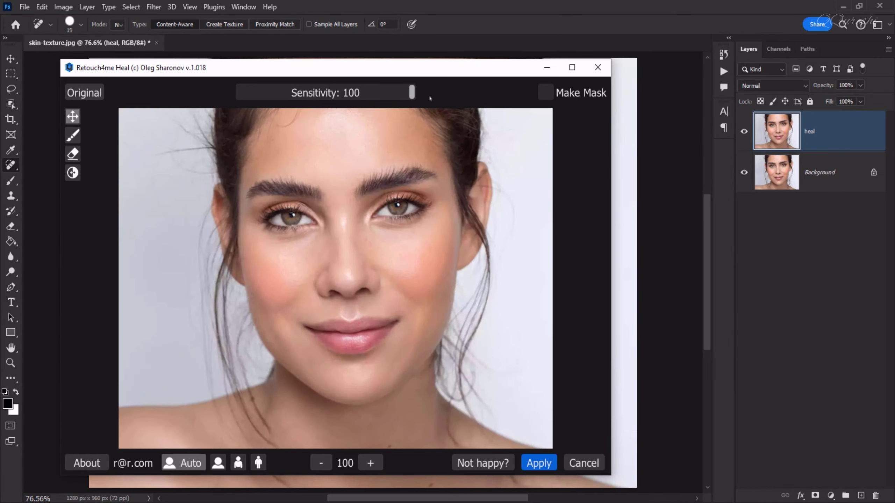
click(411, 93)
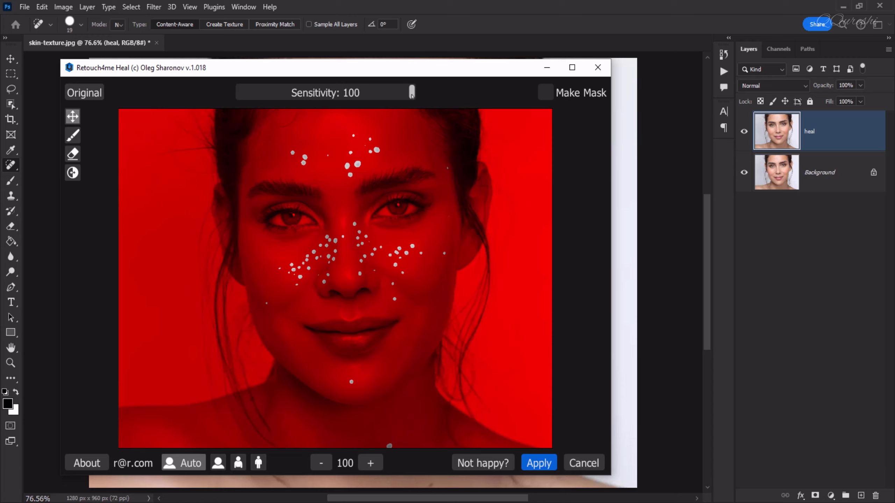
mouse_move(412, 94)
mouse_down()
mouse_move(231, 95)
mouse_move(433, 97)
mouse_move(413, 95)
mouse_up()
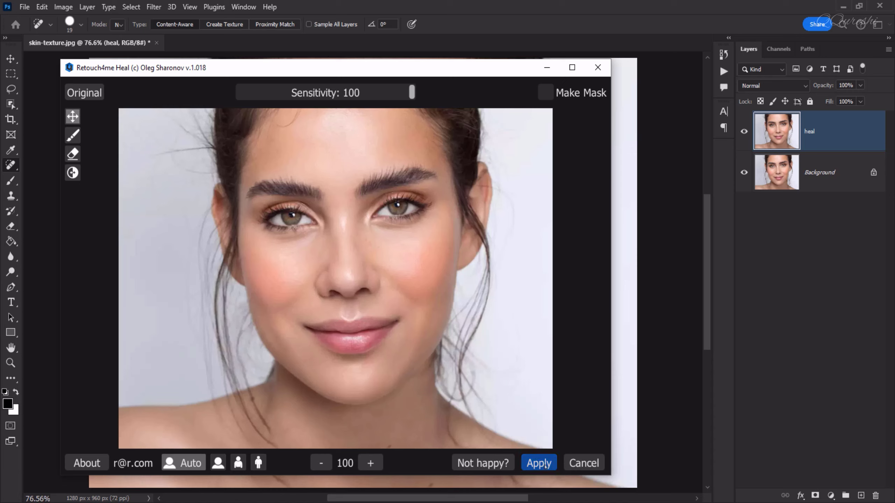
click(544, 93)
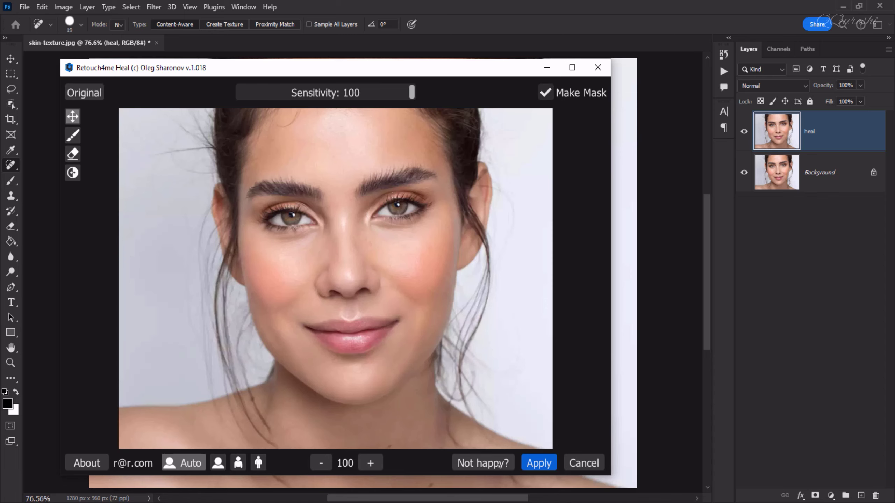
click(539, 463)
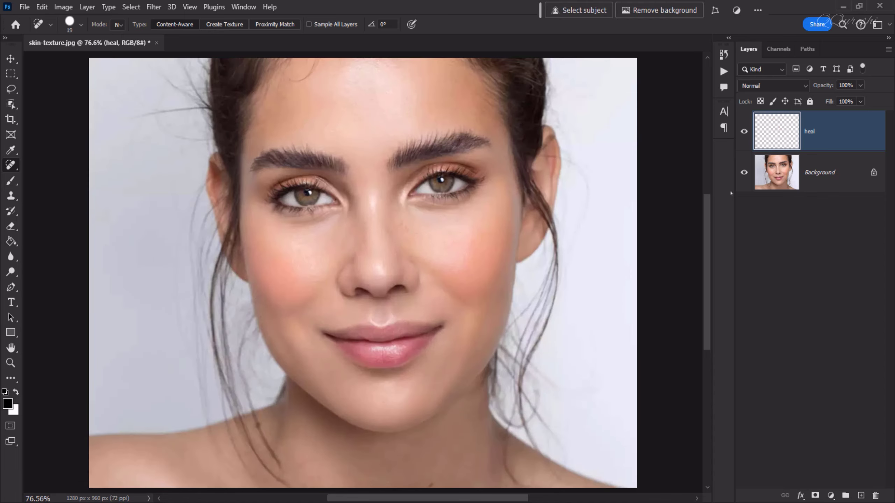
Examine the heal layer's patches with the Background hidden, and compare the face with the heal layer off and on.
click(745, 173)
scroll(398, 165, up, 5)
right_click(11, 165)
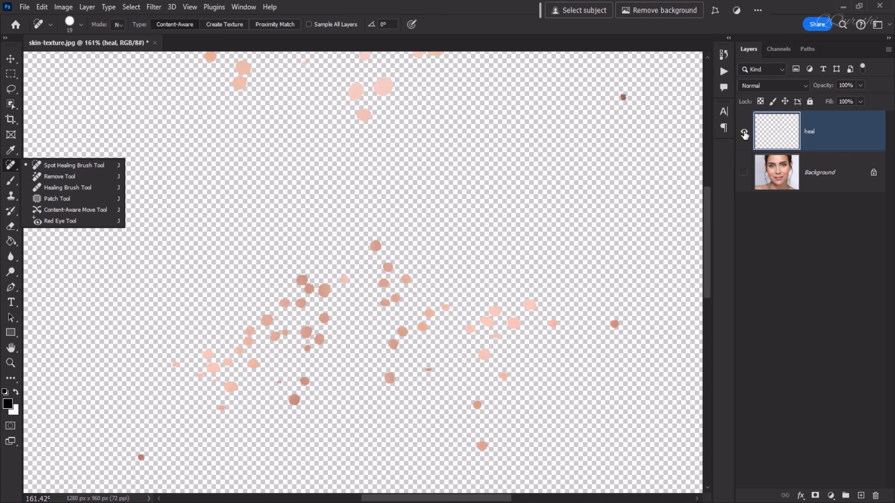
scroll(432, 136, up, 1)
scroll(432, 136, down, 5)
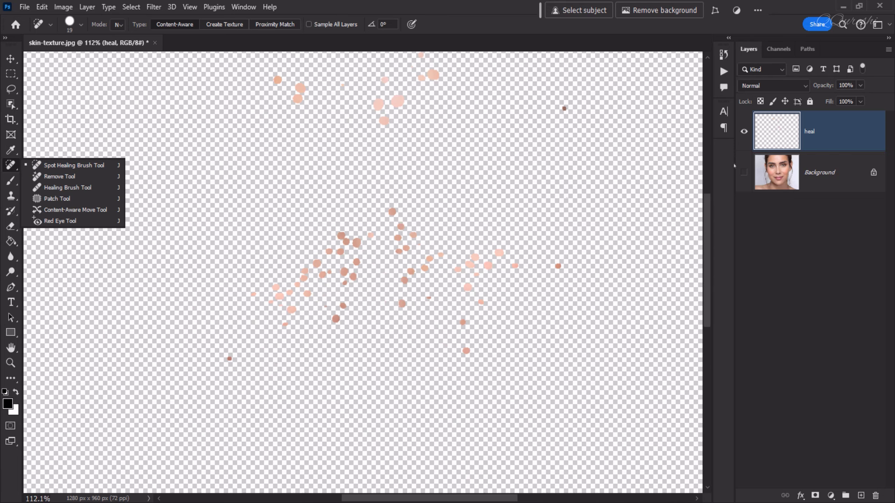
click(744, 172)
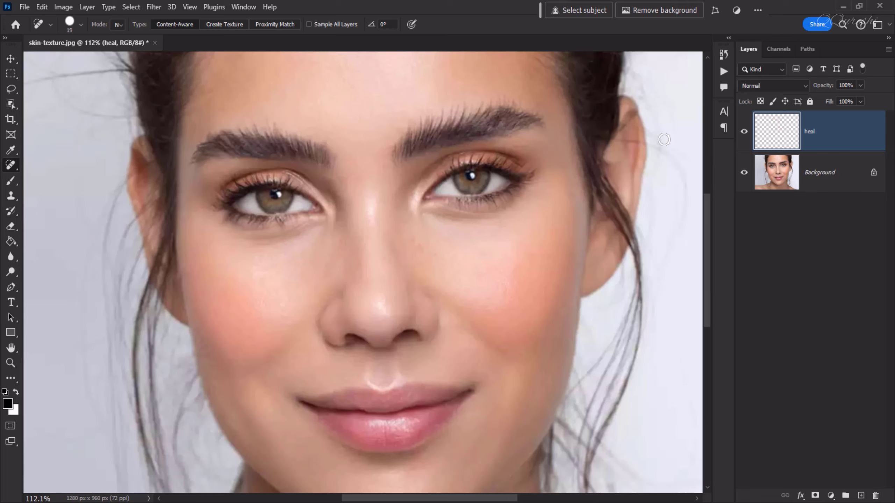
click(744, 133)
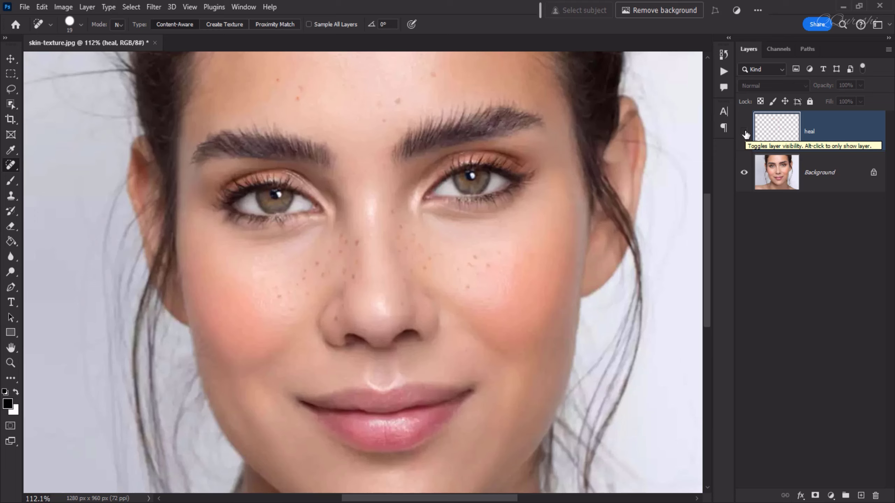
click(745, 133)
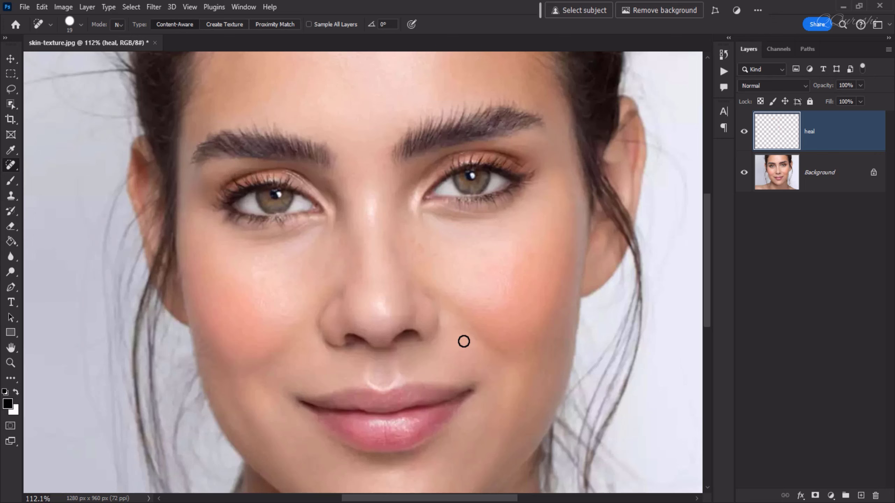
Duplicate the Background layer and merge the copy with the heal layer.
key(ctrl+0)
click(819, 174)
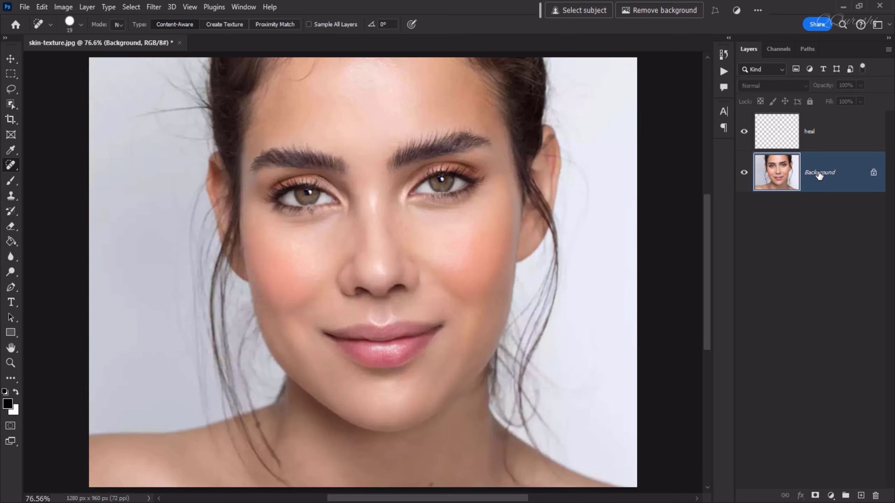
key(ctrl+j)
shift+click(828, 142)
key(ctrl+e)
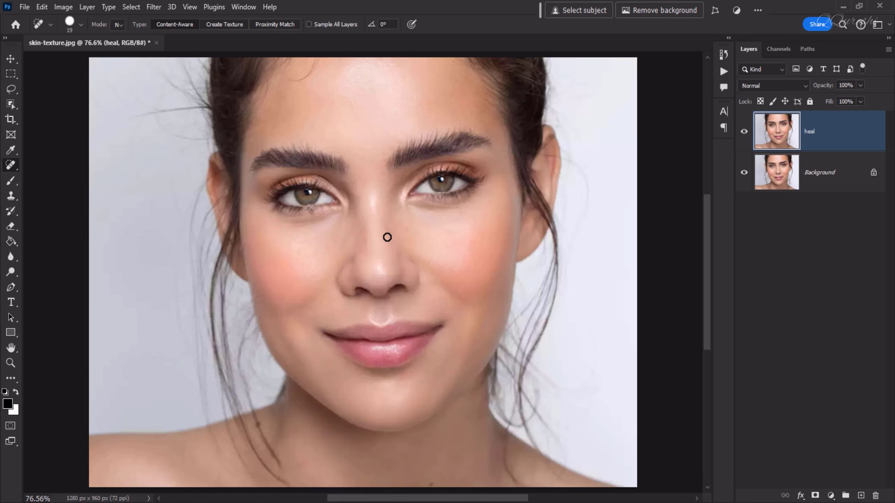
click(155, 7)
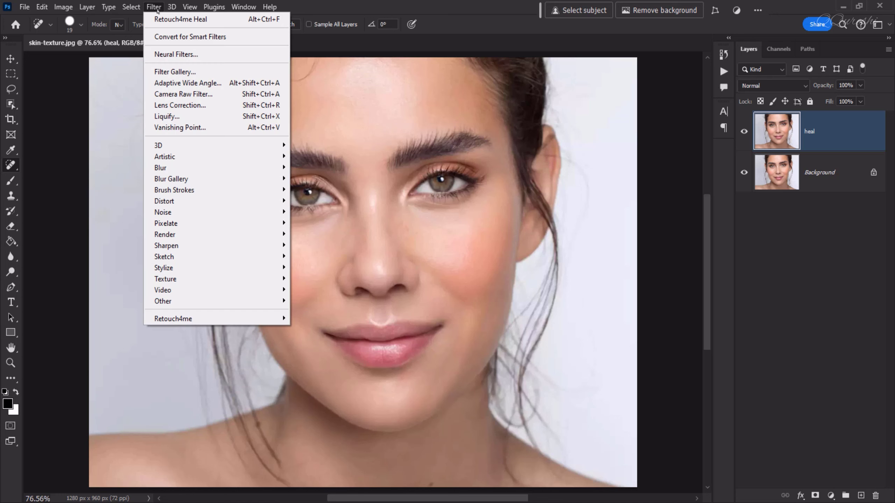
mouse_move(163, 321)
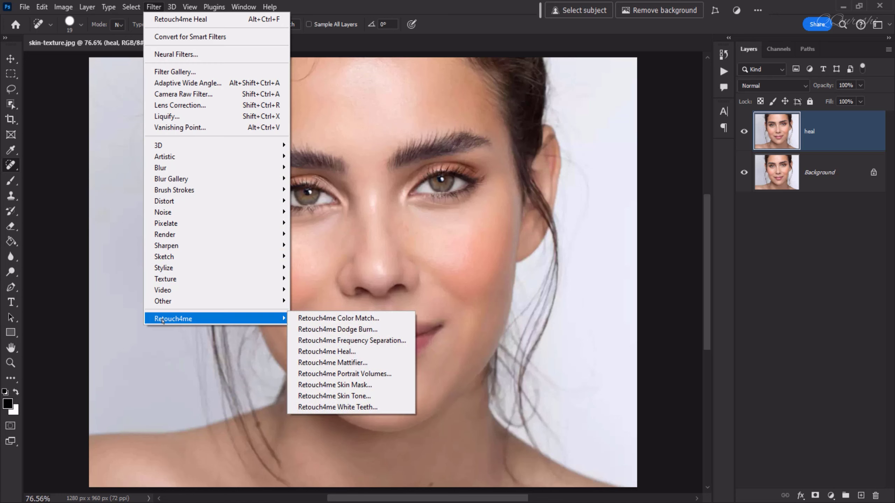
mouse_move(241, 319)
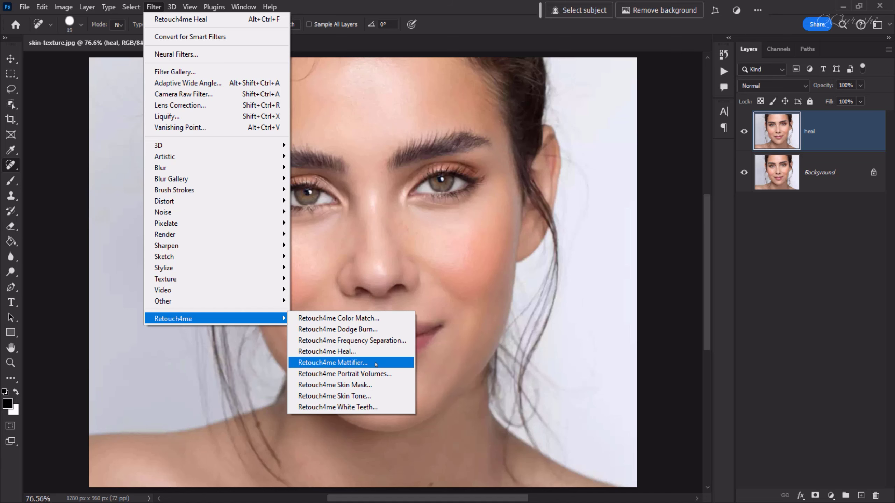
click(825, 140)
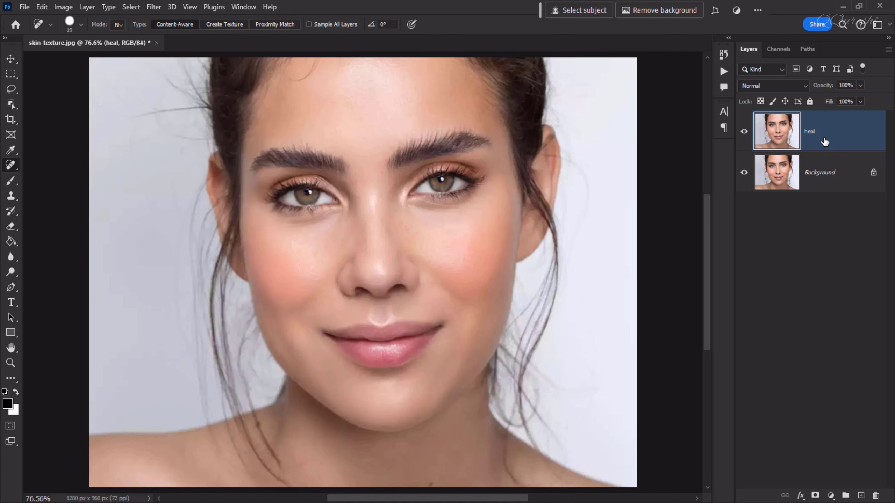
Duplicate the heal layer and name the copy "mattifier".
key(ctrl+j)
double_click(825, 139)
text(mattifier)
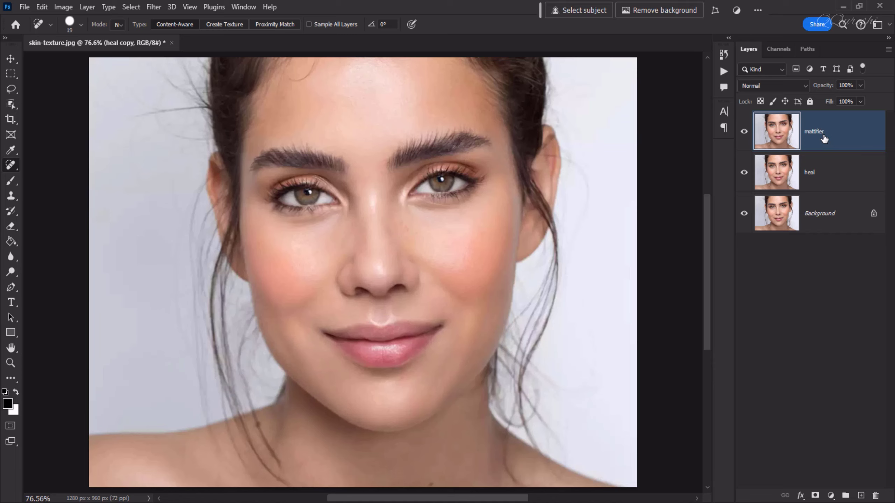
key(Return)
Apply the Retouch4me Mattifier filter to the mattifier layer with Blend 100 and Make Mask enabled, and compare the portrait with the layer off and on.
click(148, 8)
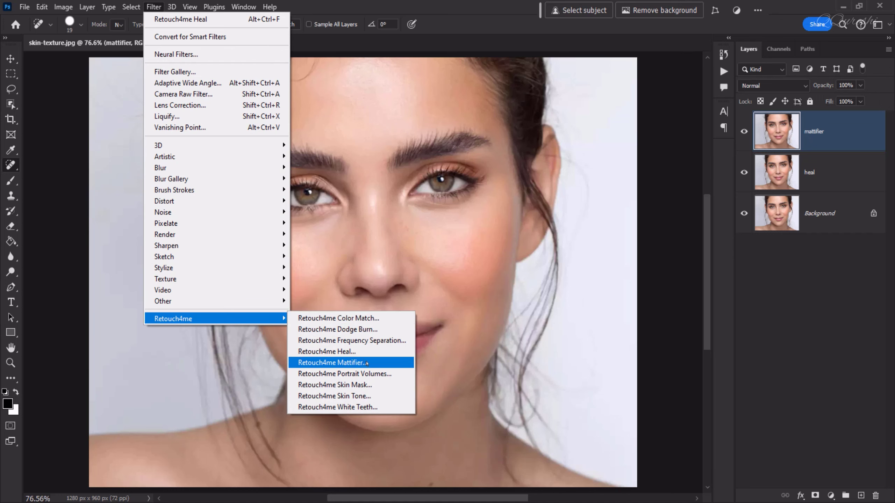
click(366, 364)
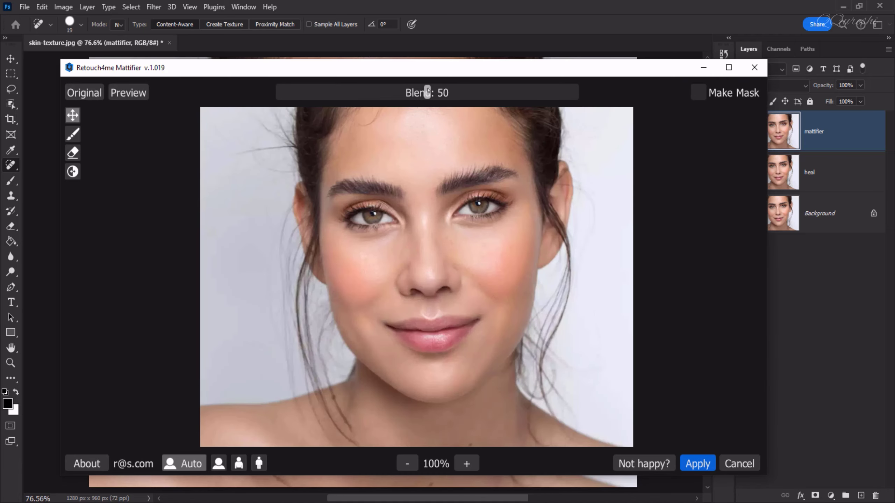
drag(427, 92, 609, 98)
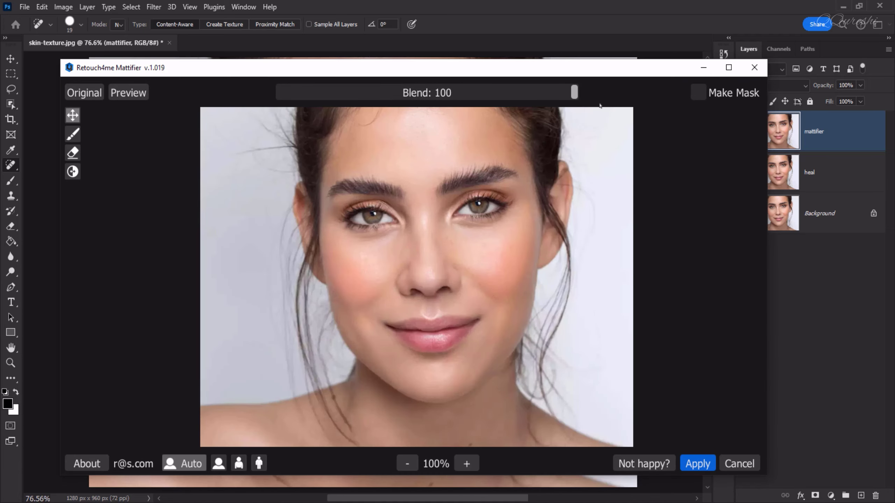
click(700, 96)
click(693, 466)
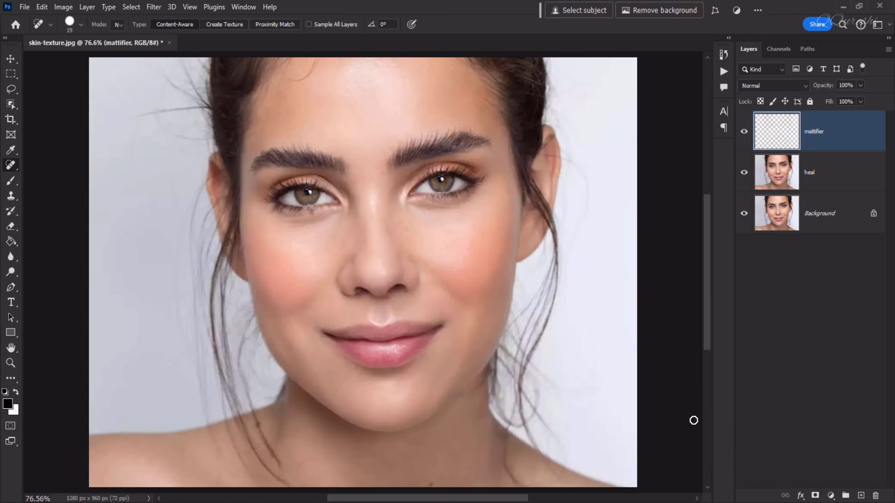
click(745, 133)
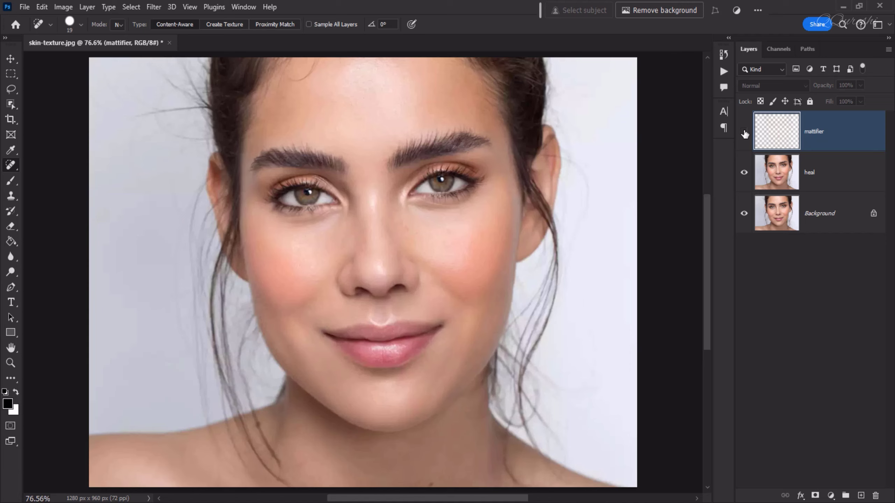
click(744, 133)
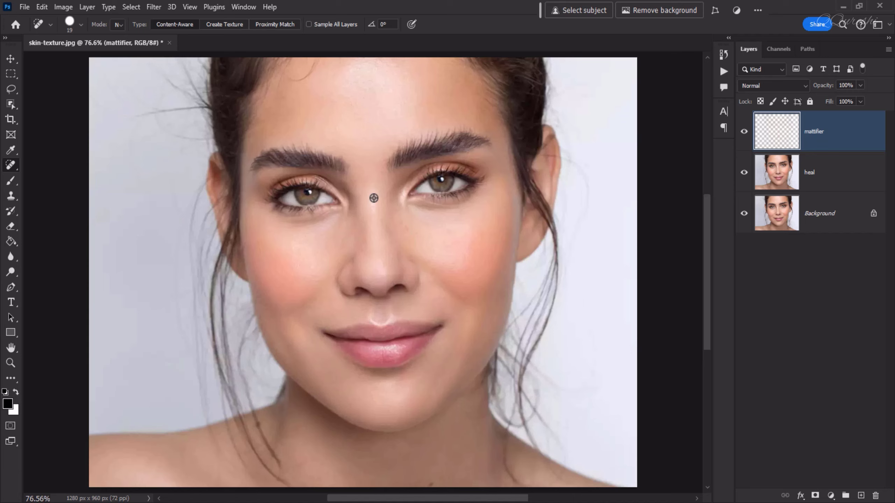
Duplicate the heal layer, merge the copy with the mattifier layer, and compare the portrait with the mattifier layer off and on.
click(810, 173)
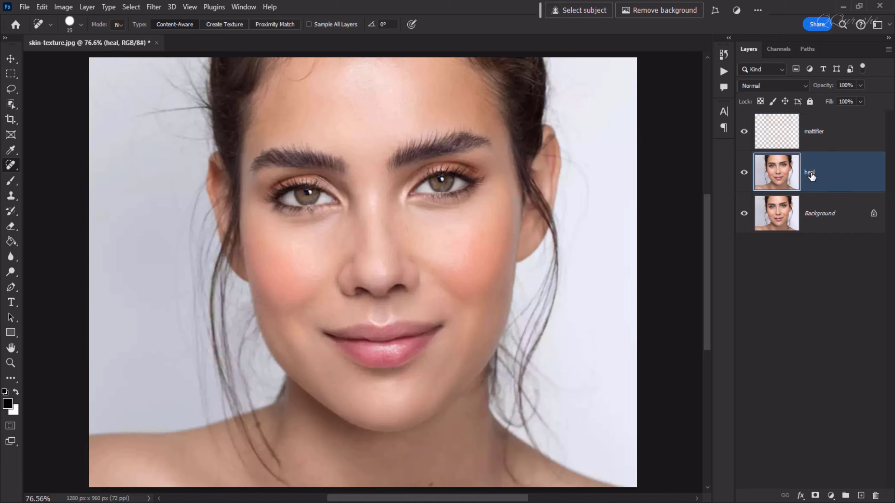
key(ctrl+j)
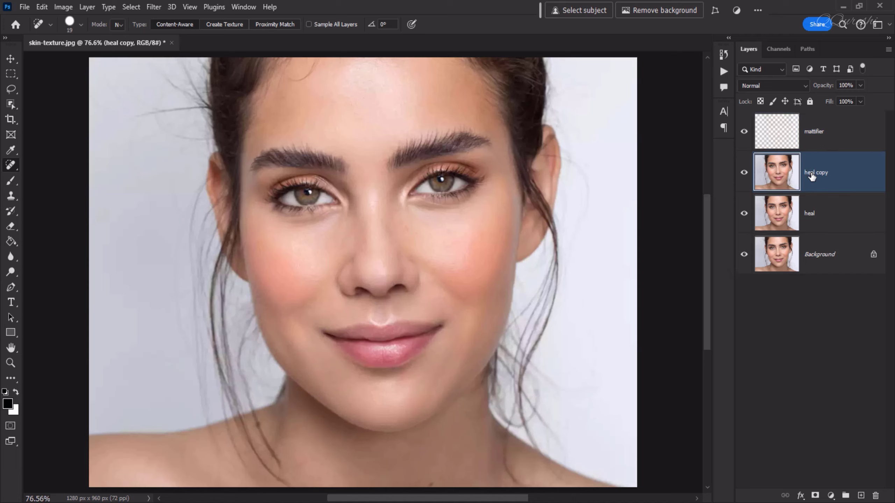
shift+click(820, 135)
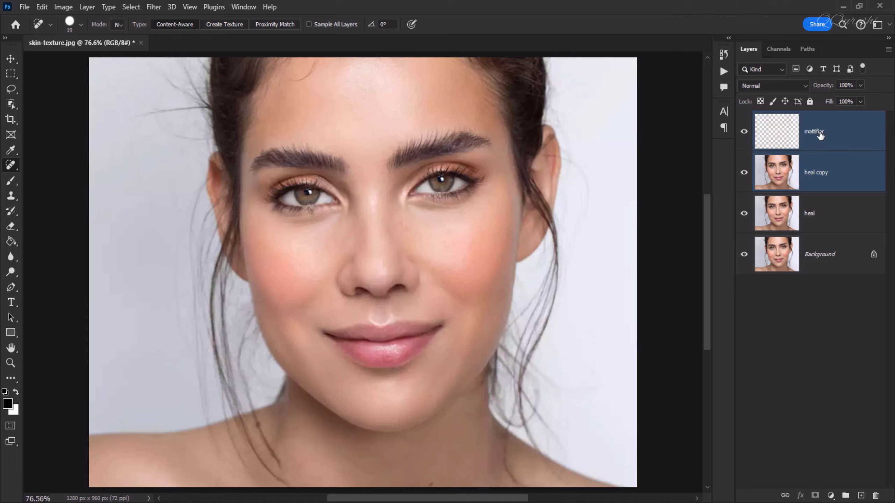
key(ctrl+e)
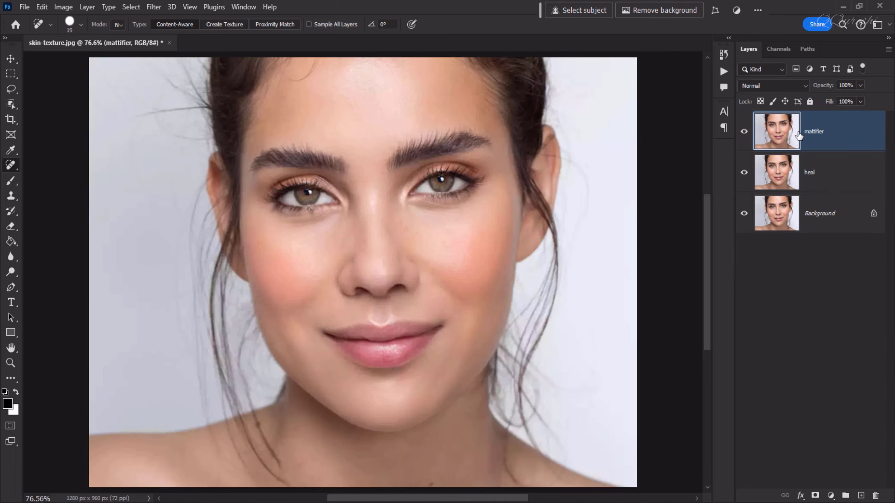
click(745, 132)
click(744, 133)
alt+click(745, 173)
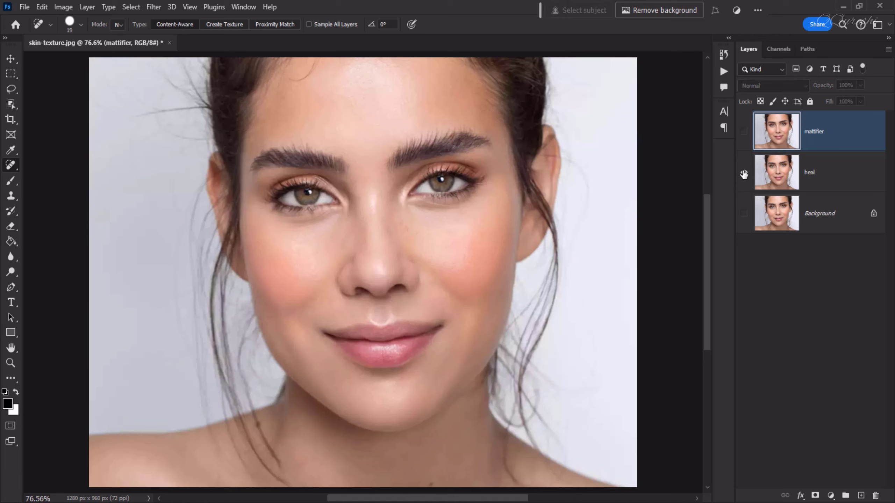
alt+click(744, 173)
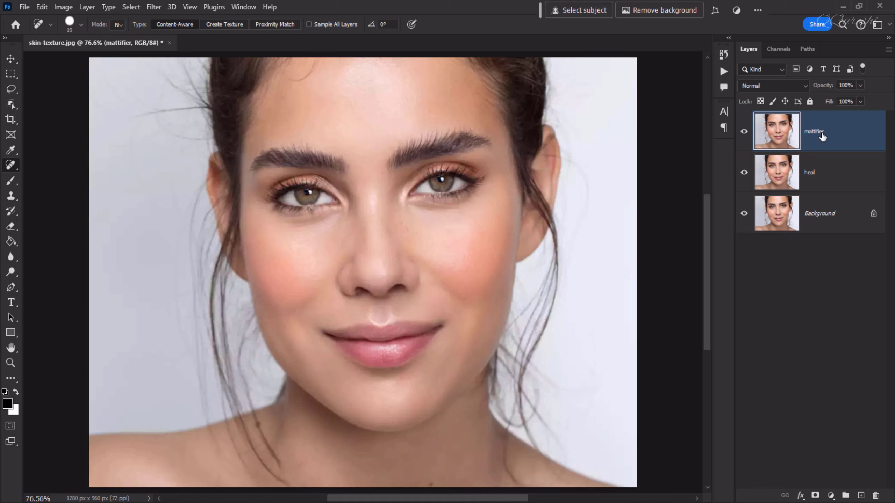
Duplicate the mattifier layer and name the copy "neural fiolters".
key(ctrl+j)
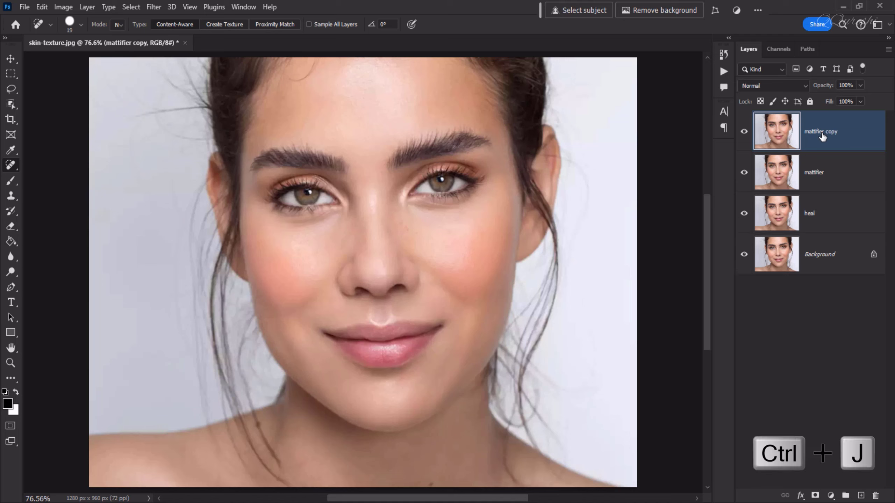
double_click(822, 136)
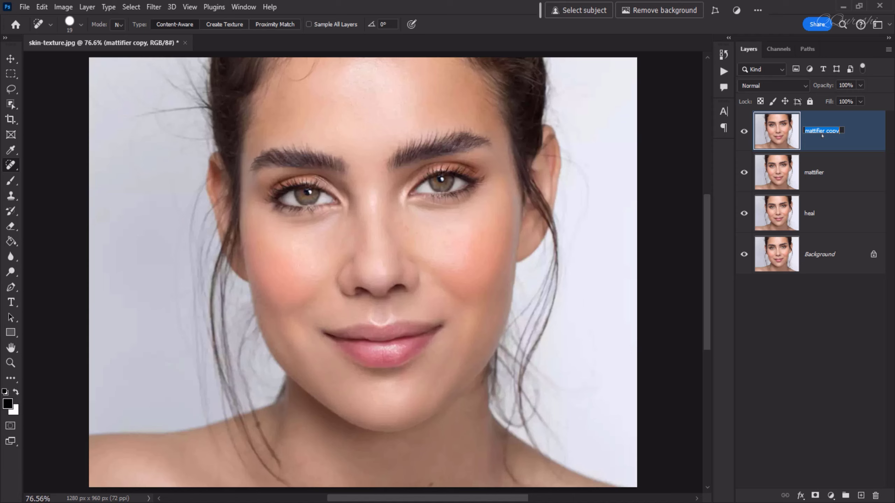
text(neural fiolters)
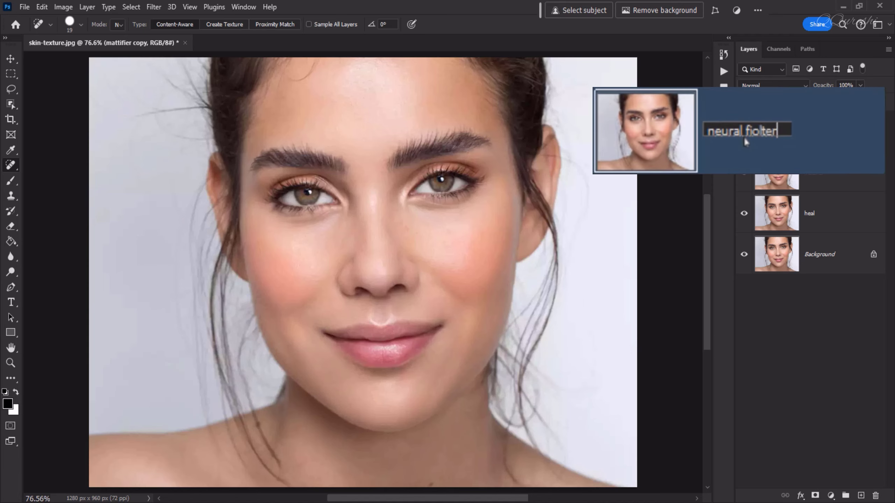
key(Return)
Open Neural Filters for the neural fiolters layer and enable Makeup Transfer.
click(153, 6)
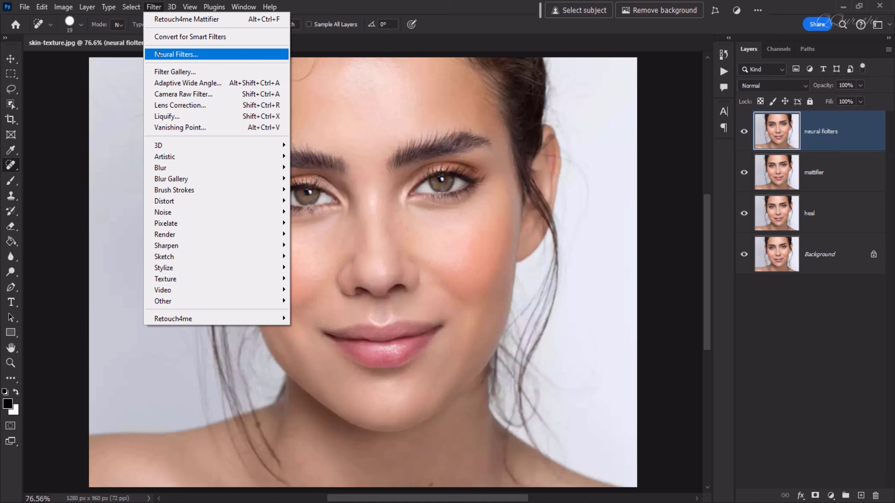
click(160, 53)
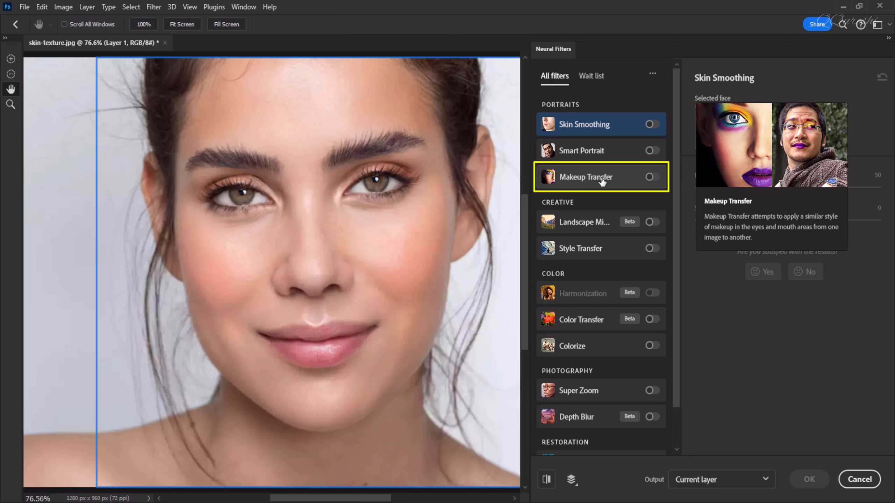
click(654, 177)
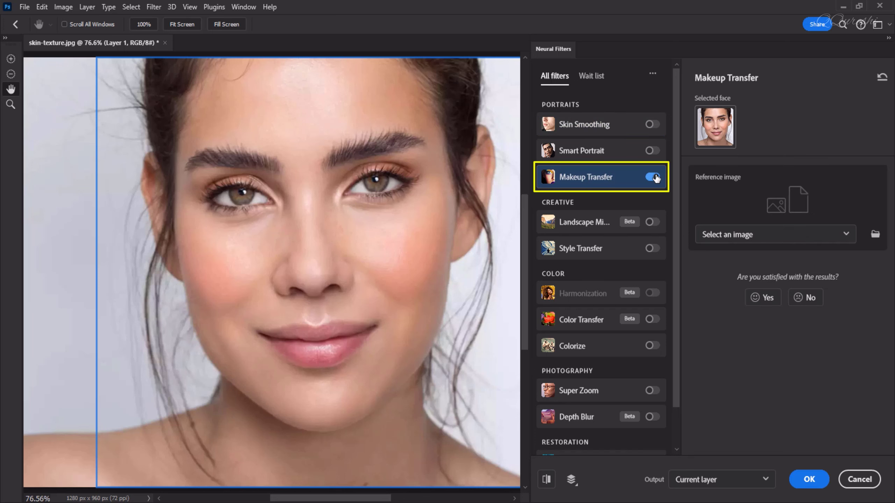
Load the photo of the woman with wavy hair and red lipstick as reference, apply the makeup to the current layer, and deselect.
click(743, 237)
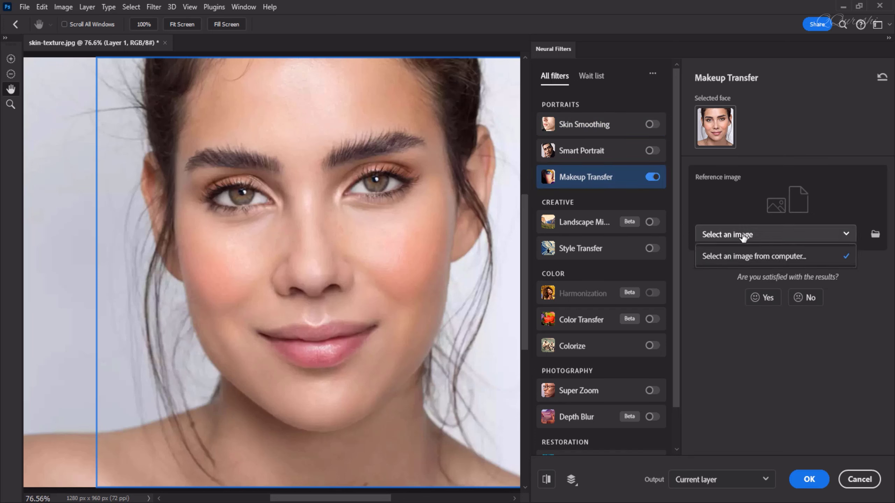
click(743, 261)
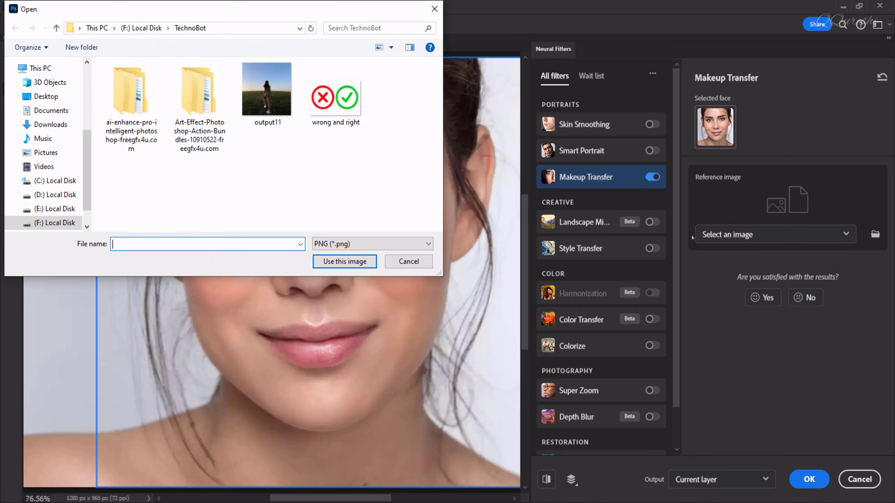
click(55, 223)
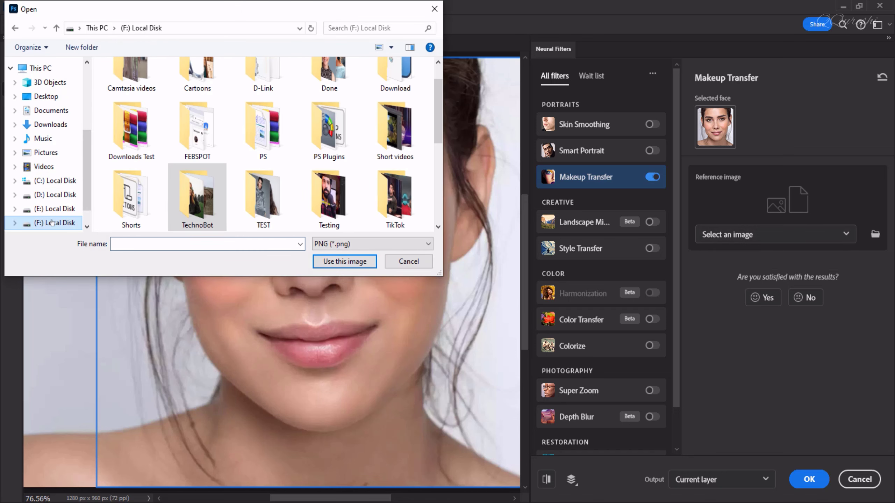
click(345, 261)
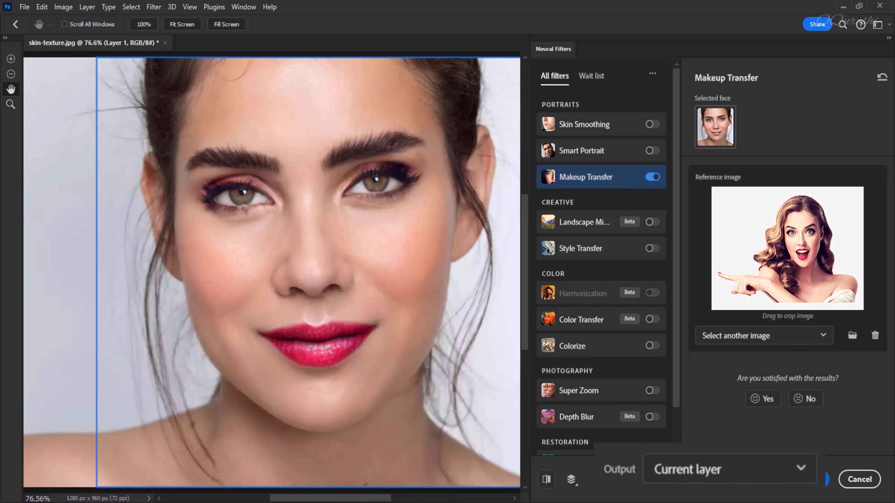
click(809, 479)
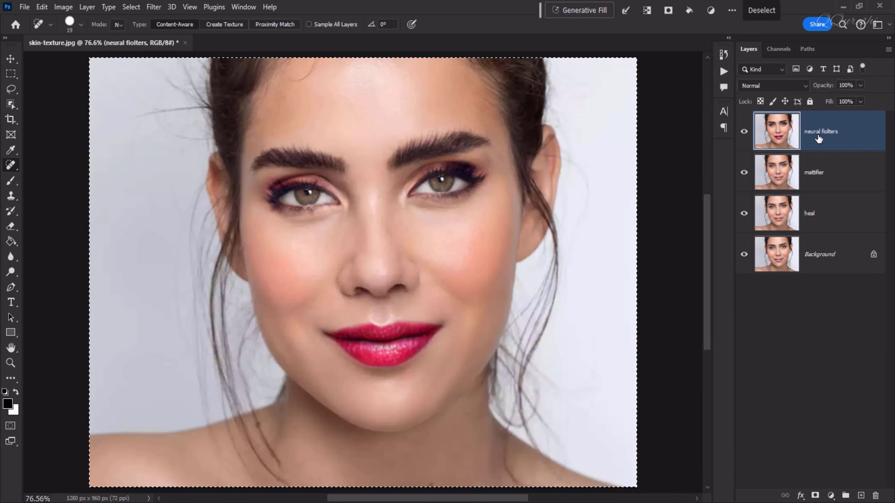
key(ctrl+d)
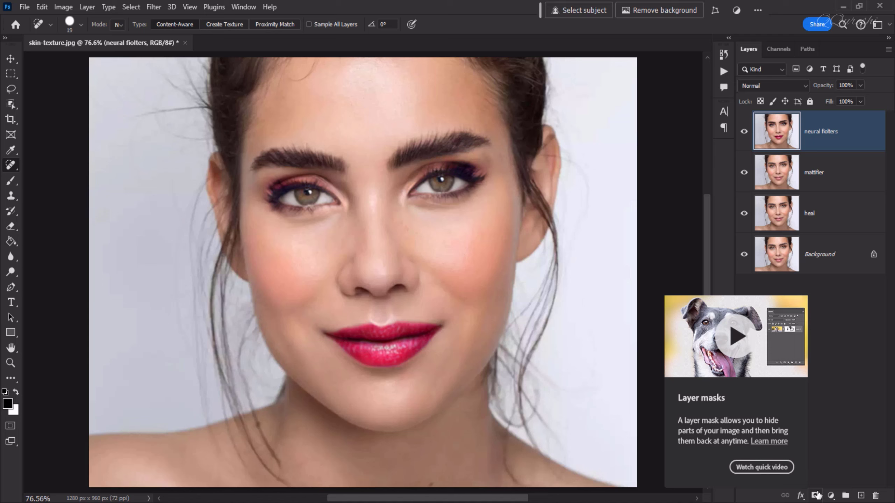
Add a layer mask to the neural fiolters layer and choose the Soft Round brush from General Brushes.
click(817, 495)
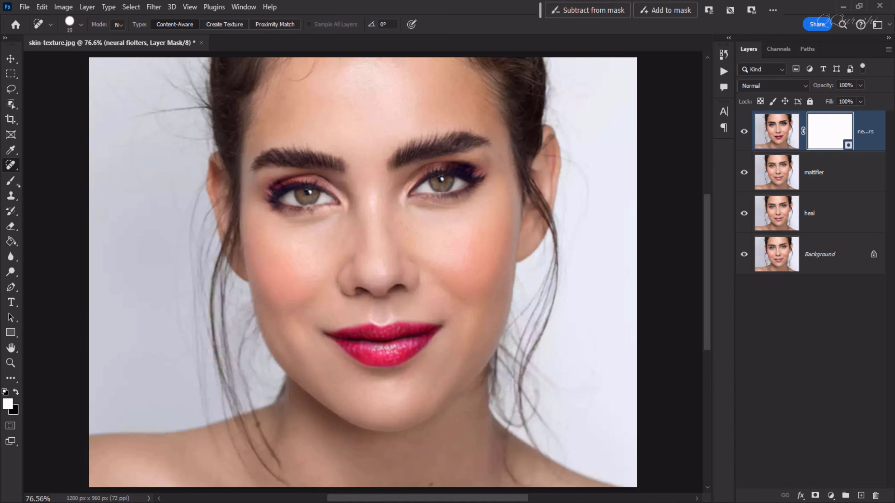
click(8, 180)
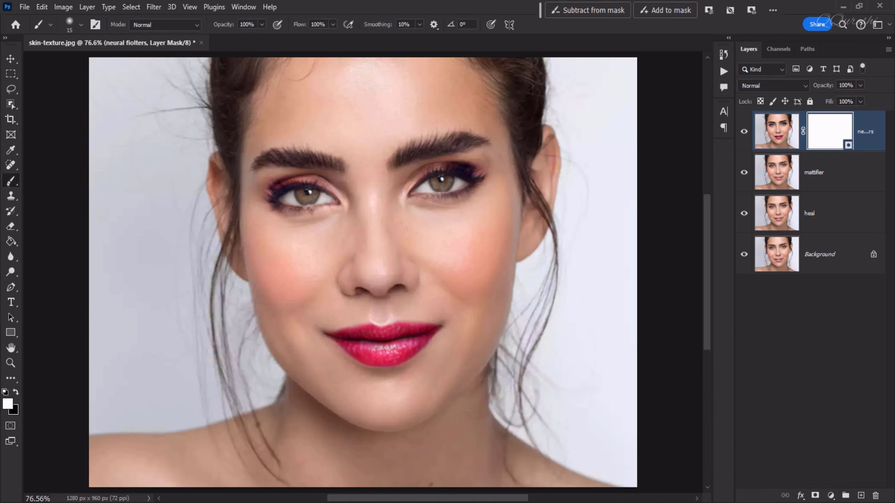
click(80, 26)
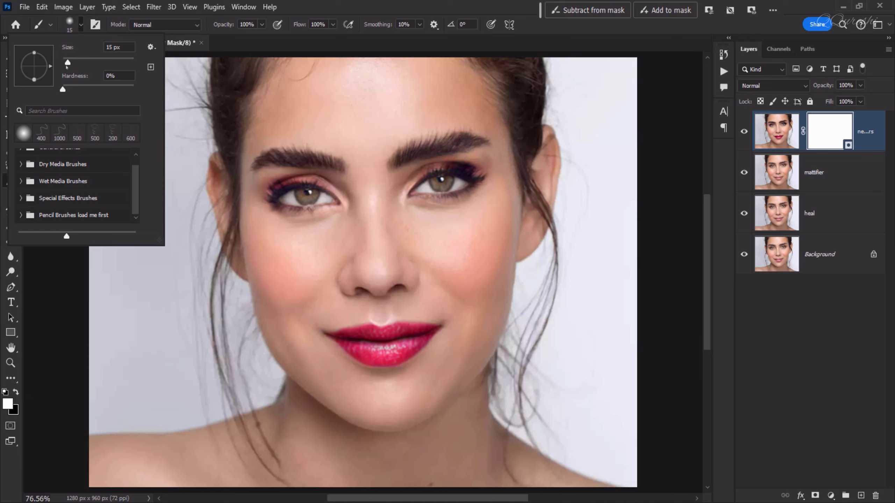
click(24, 138)
scroll(39, 166, up, 1)
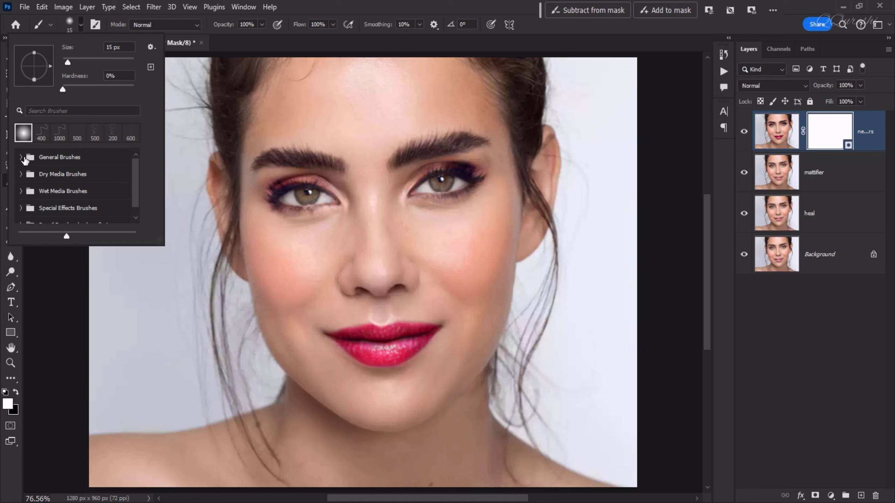
click(21, 157)
click(70, 177)
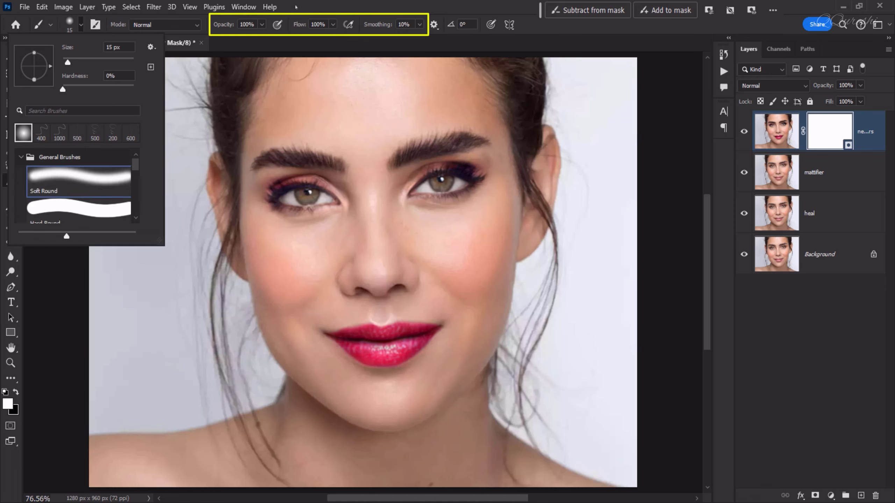
click(271, 32)
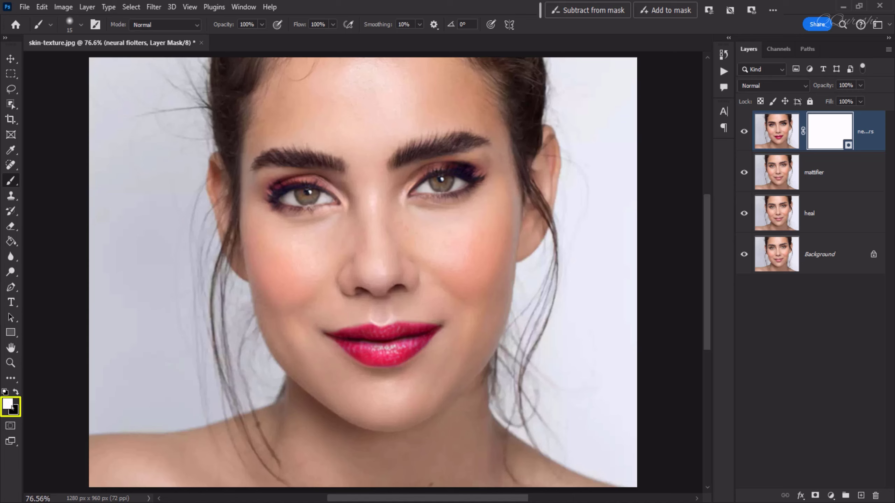
Paint black over both eyes on the layer mask with the brush enlarged to 150 px to hide the transferred eye makeup.
key(x)
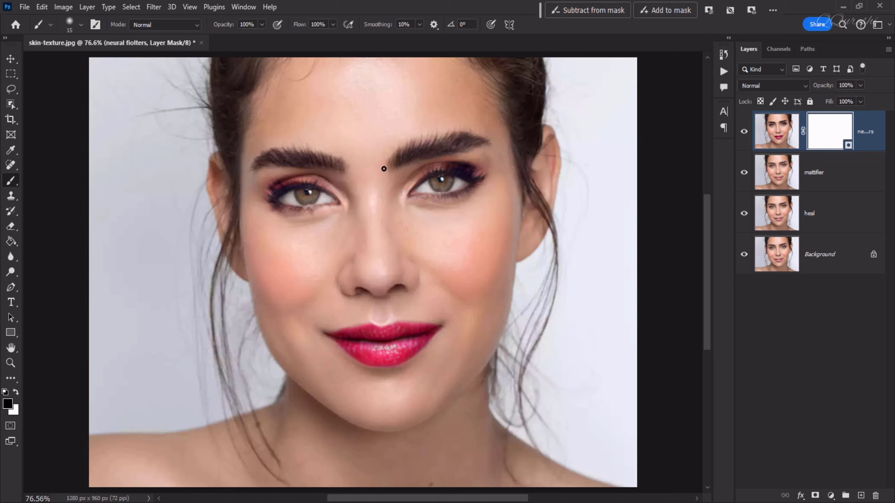
key(bracketright)
key(bracketright)
key(bracketright)
key(bracketright)
key(bracketright)
key(bracketright)
key(bracketright)
key(bracketright)
key(bracketright)
key(bracketright)
key(bracketright)
mouse_move(410, 174)
mouse_down()
mouse_move(423, 158)
mouse_move(493, 148)
mouse_move(411, 195)
mouse_move(471, 150)
mouse_move(420, 185)
mouse_move(461, 156)
mouse_up()
mouse_move(339, 175)
mouse_down()
mouse_move(292, 201)
mouse_move(277, 164)
mouse_move(292, 200)
mouse_up()
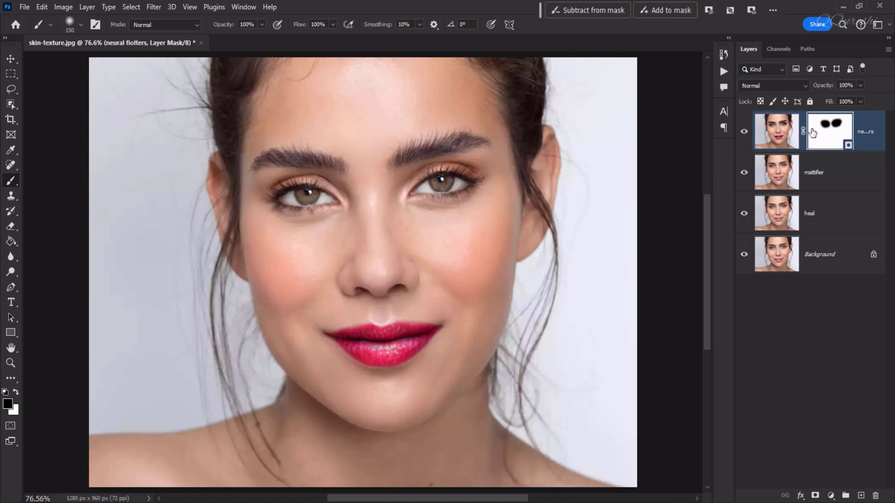
Set the layer mask's Density to 50% in its properties and compare the portrait with the makeup layer off and on.
click(243, 7)
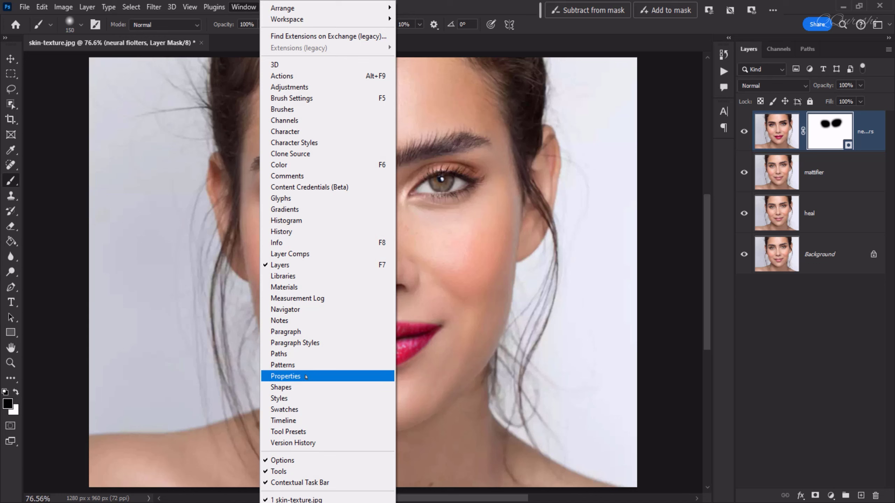
click(285, 376)
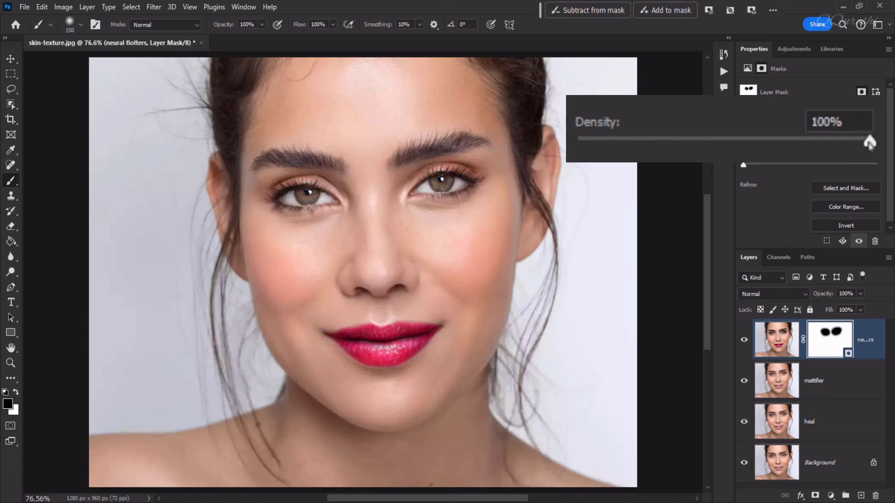
drag(876, 134, 740, 135)
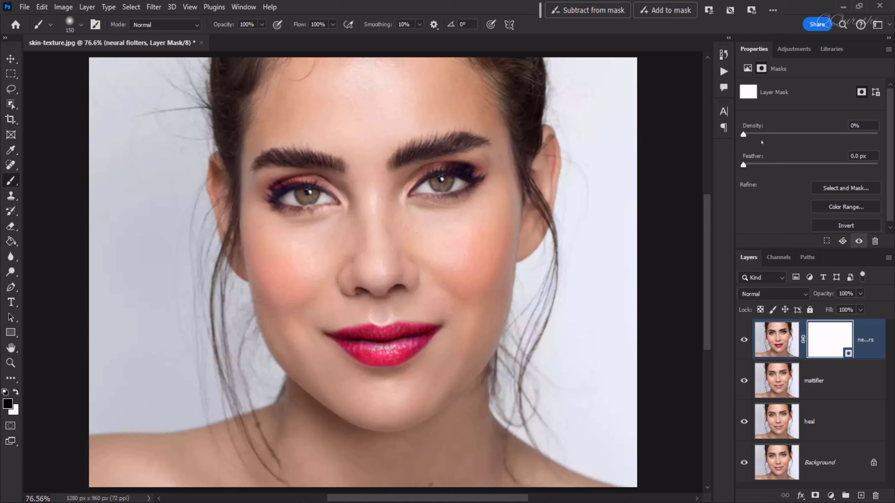
drag(744, 134, 819, 135)
click(872, 125)
text(50)
key(Return)
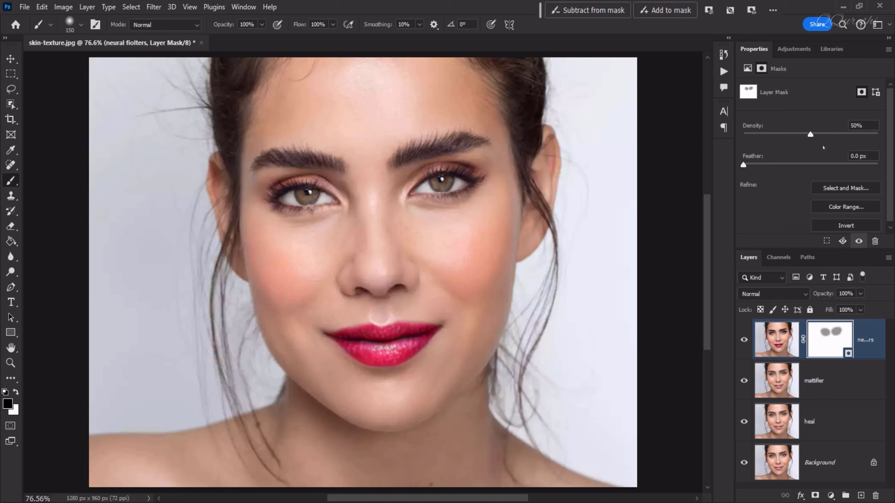
click(744, 340)
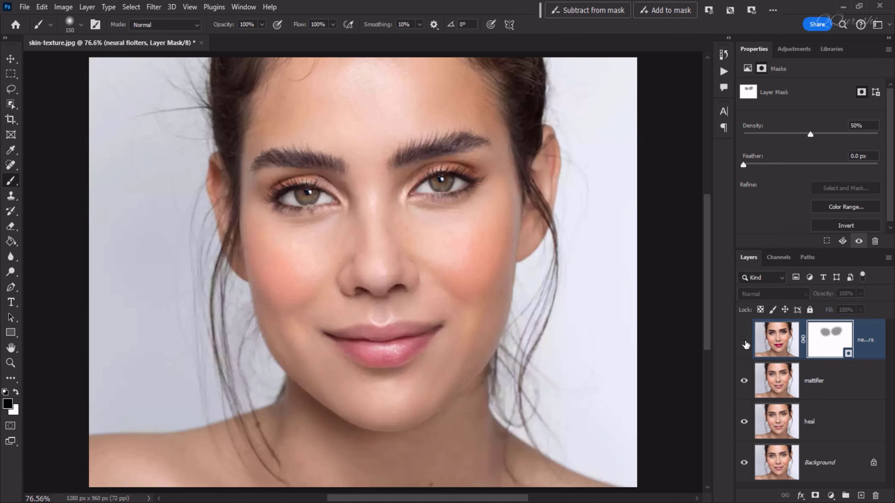
click(745, 342)
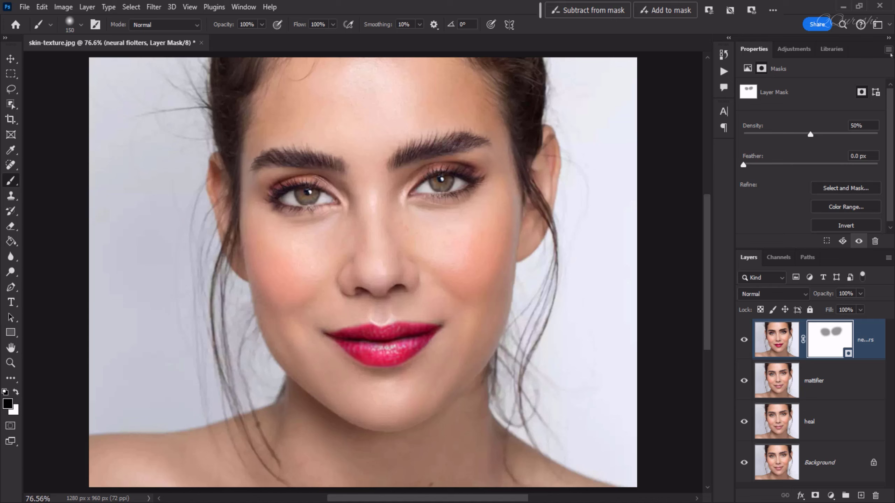
click(889, 49)
click(821, 127)
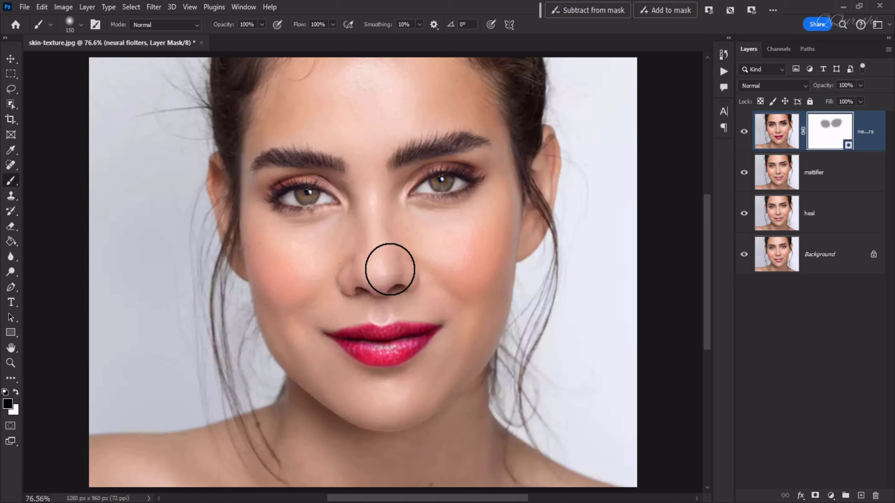
Show only the Background layer, and turn the heal, mattifier and neural fiolters layers back on one by one to compare the retouching stages.
alt+click(744, 255)
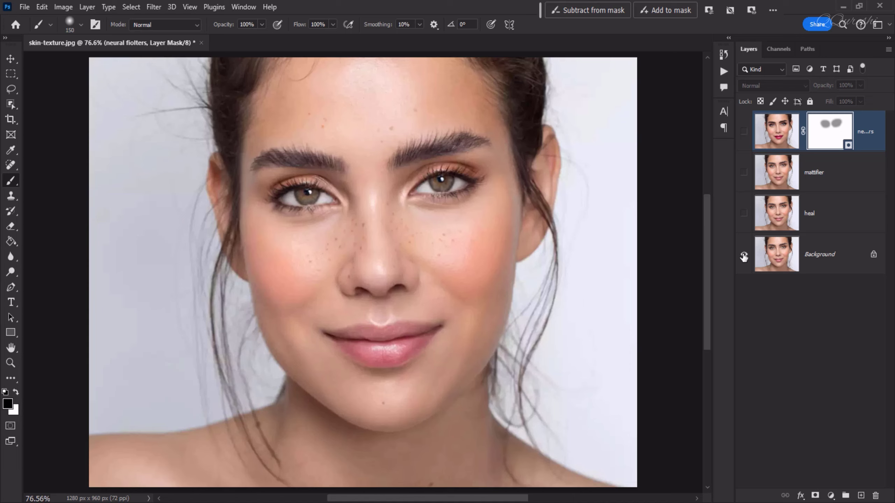
click(744, 214)
click(744, 172)
click(745, 135)
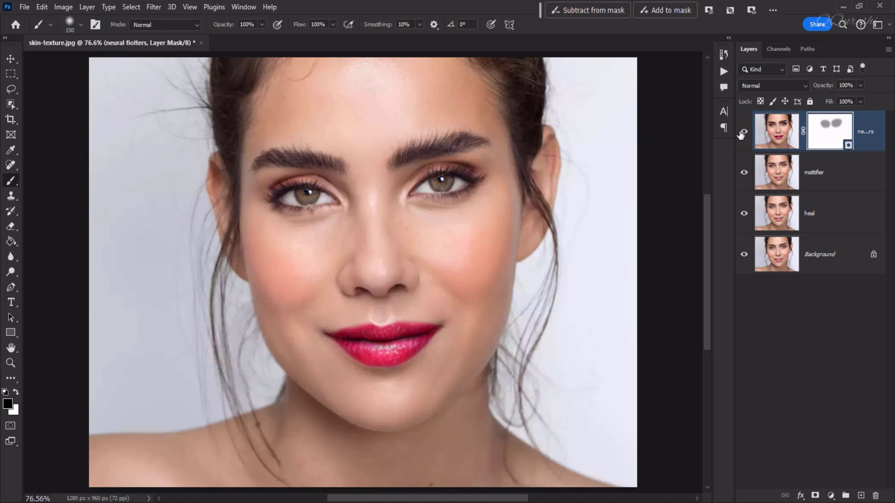